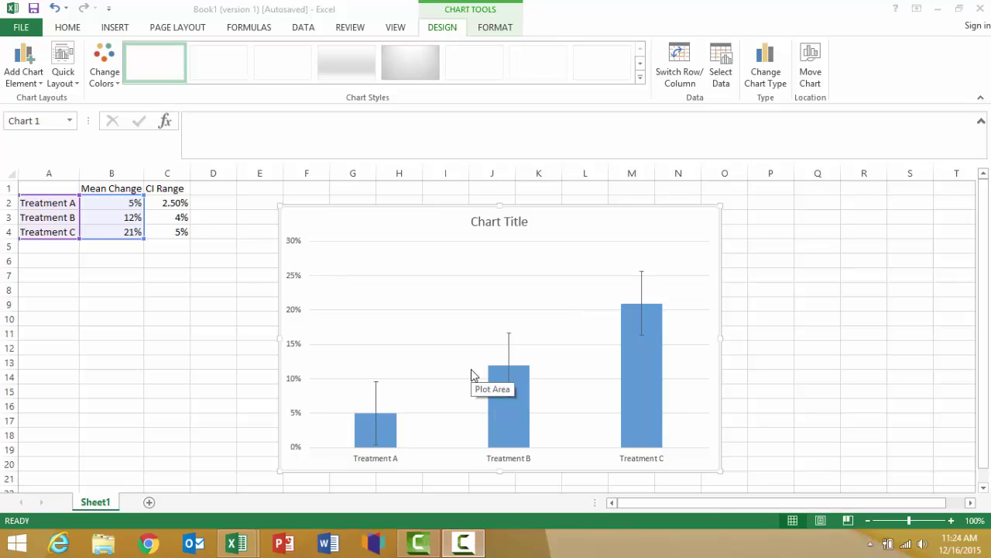
# Step: Delete the old column chart, leaving only the treatment data table
pyautogui.press('Delete')
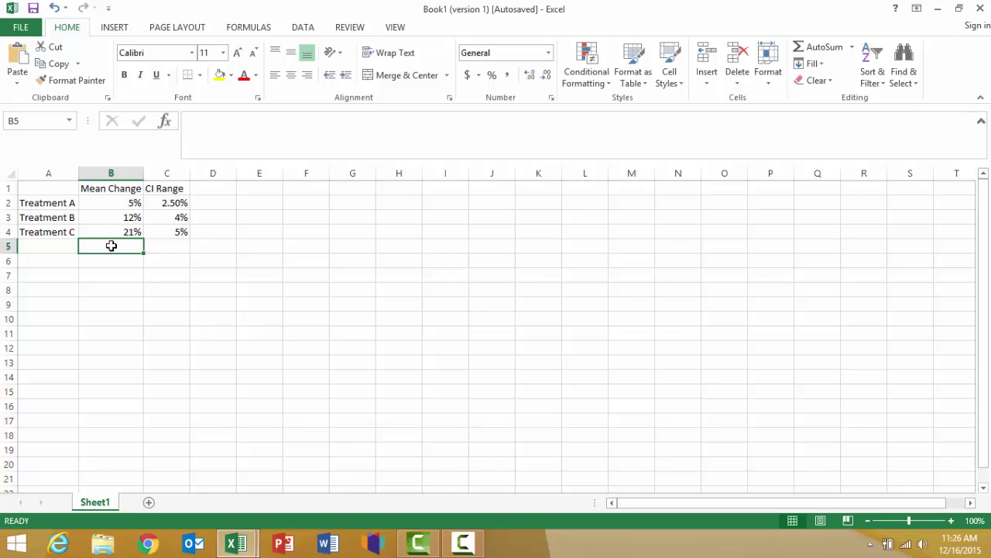
# Step: Chart A2:B4 mean changes as a Line with Markers chart and open Format Data Series
pyautogui.moveTo(60, 207); pyautogui.dragTo(103, 232)
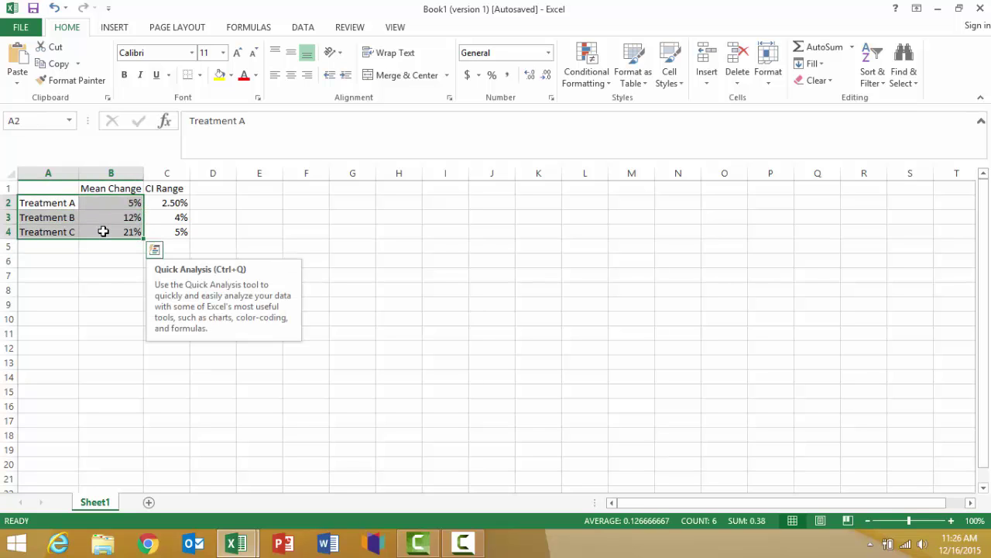
pyautogui.click(120, 29)
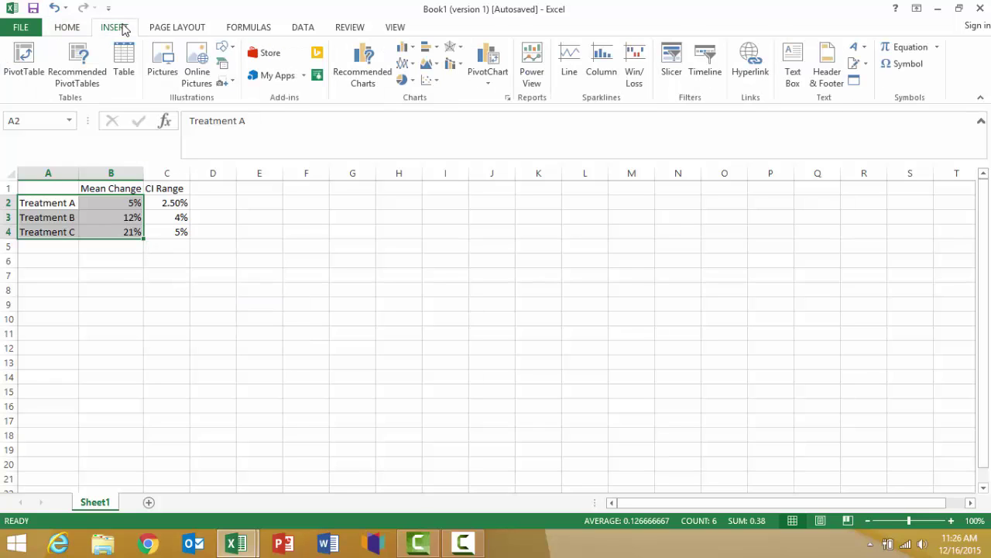
pyautogui.click(412, 66)
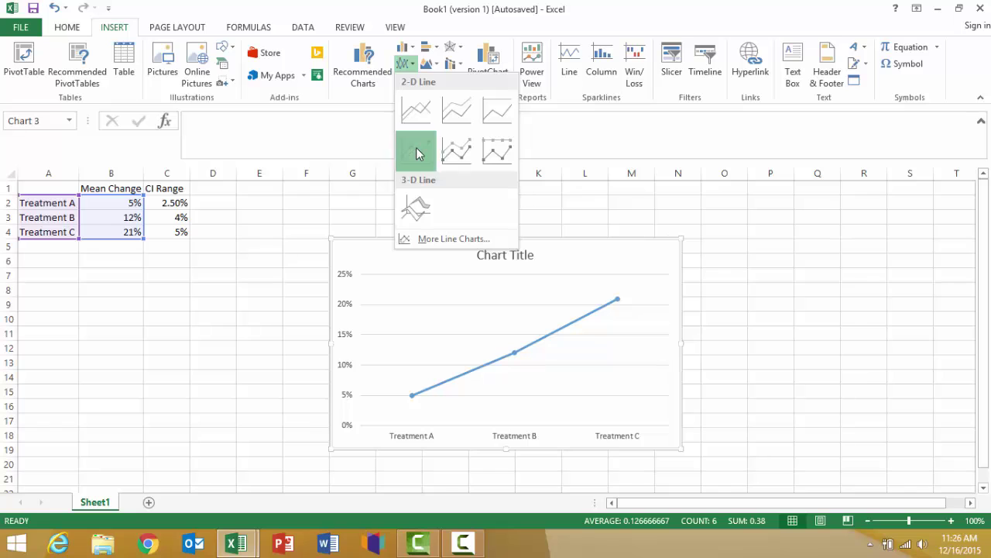
pyautogui.click(417, 152)
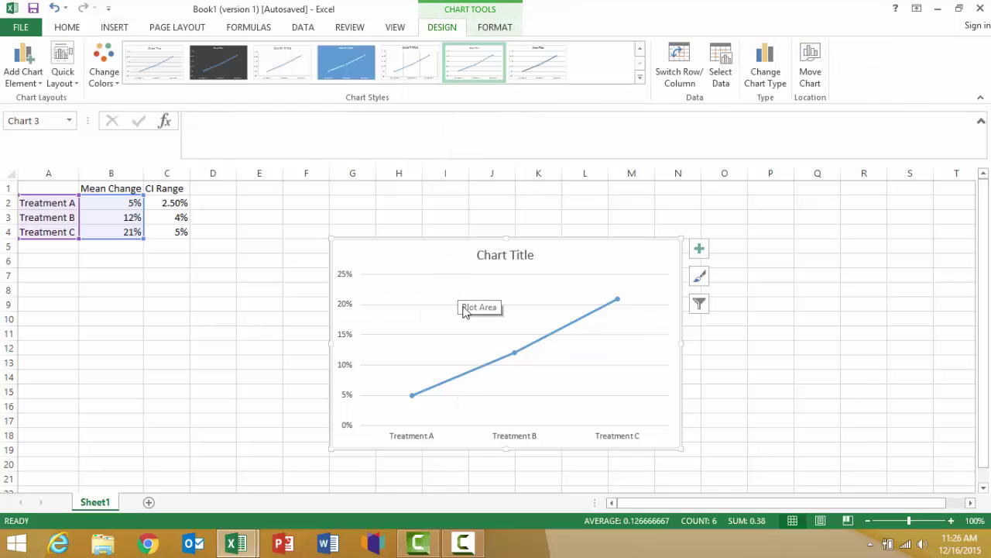
pyautogui.rightClick(482, 370)
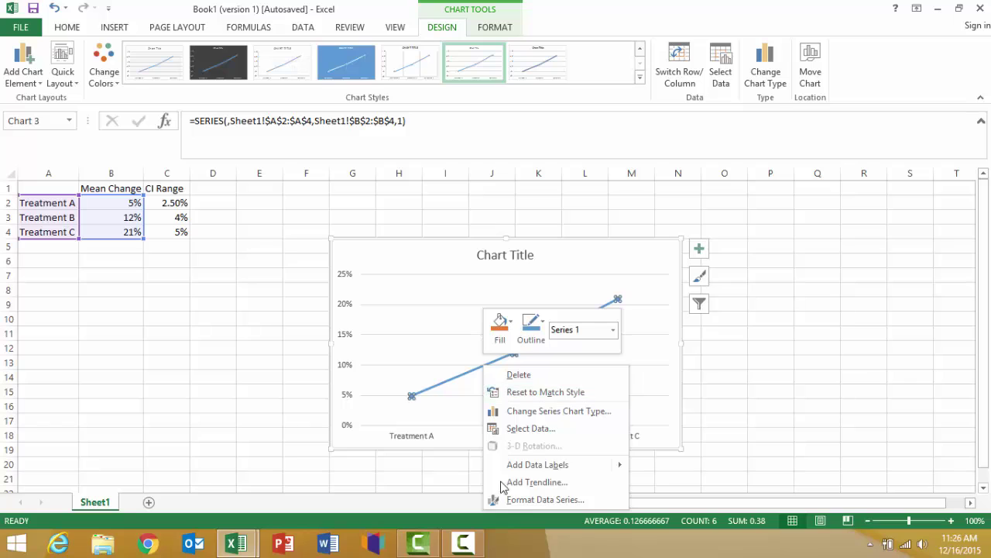
pyautogui.click(518, 500)
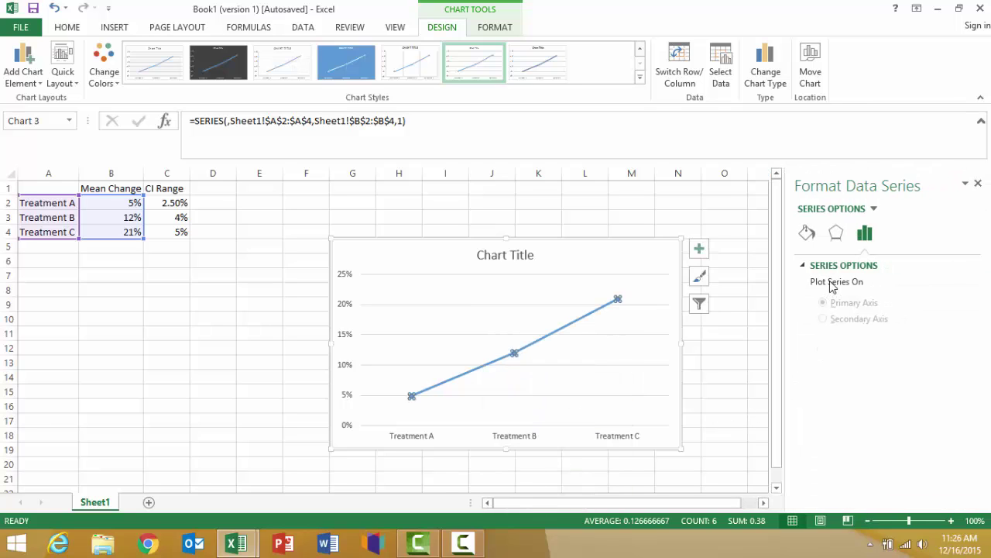
# Step: Set the series line to No line under Fill & Line
pyautogui.click(808, 234)
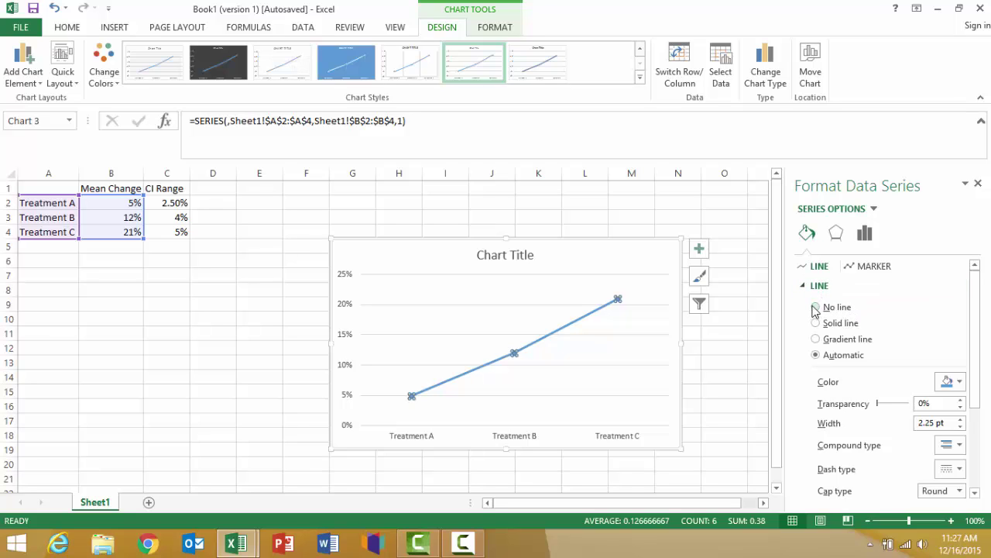
pyautogui.click(816, 308)
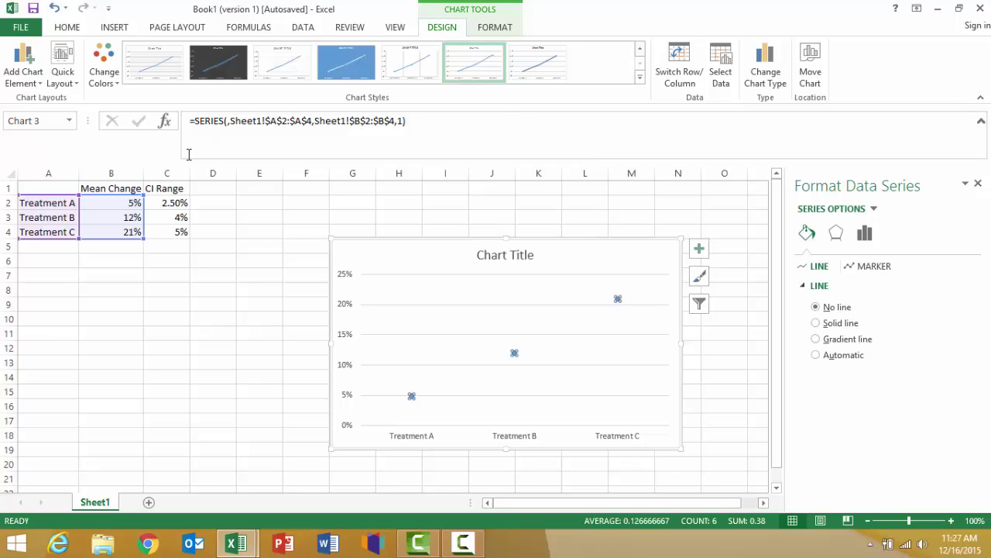
# Step: Add error bars to the markers and set their error amount to Custom
pyautogui.click(41, 86)
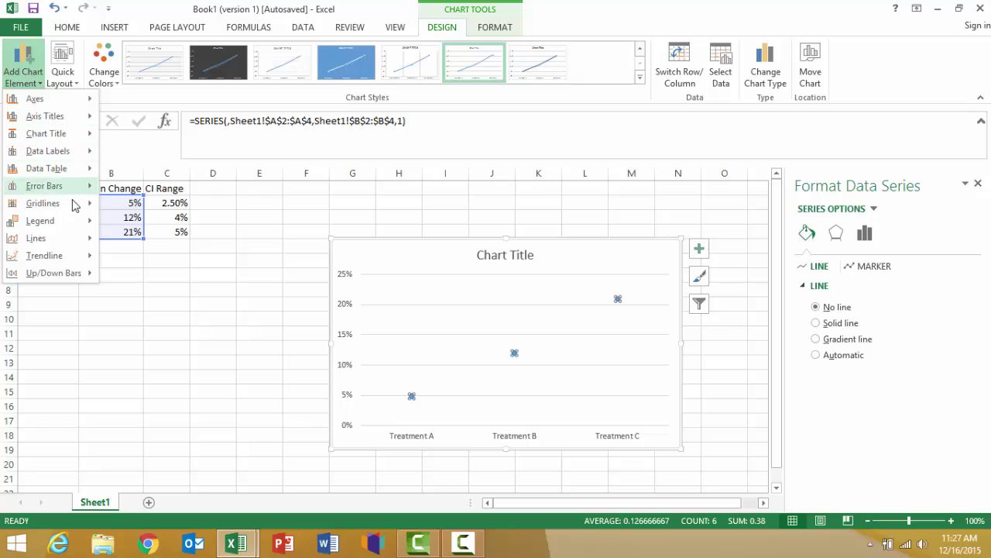
pyautogui.moveTo(44, 186)
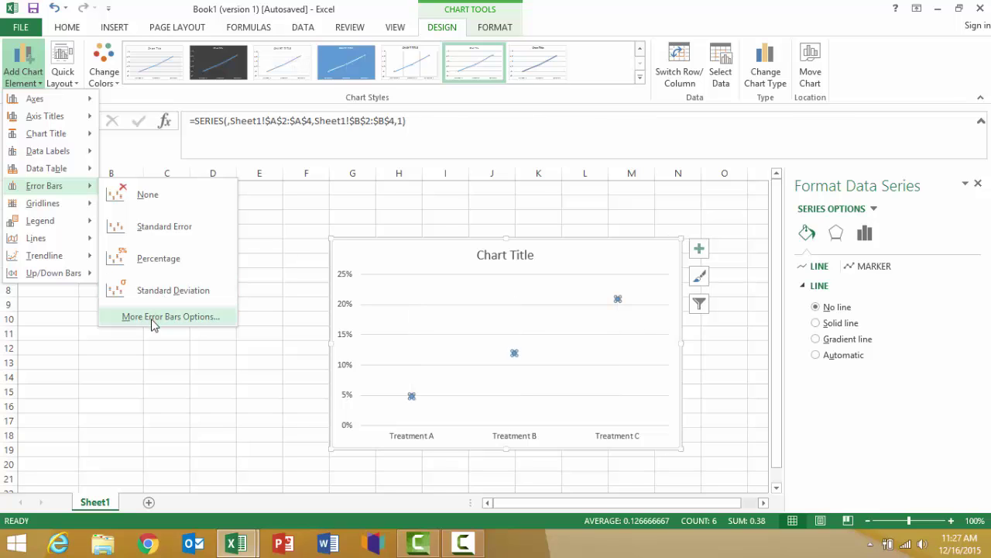
pyautogui.click(153, 317)
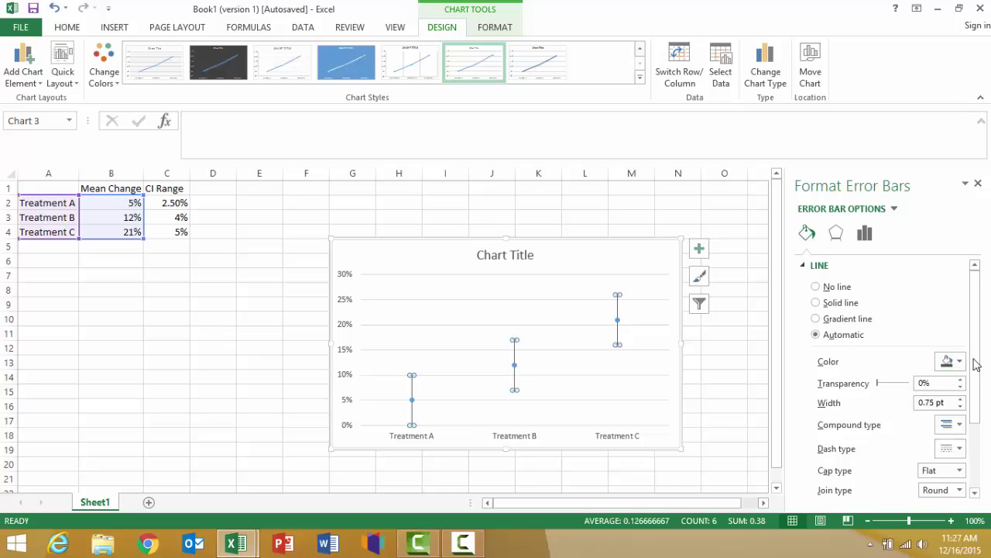
pyautogui.moveTo(975, 354)
pyautogui.mouseDown()
pyautogui.moveTo(980, 430)
pyautogui.moveTo(974, 340)
pyautogui.mouseUp()
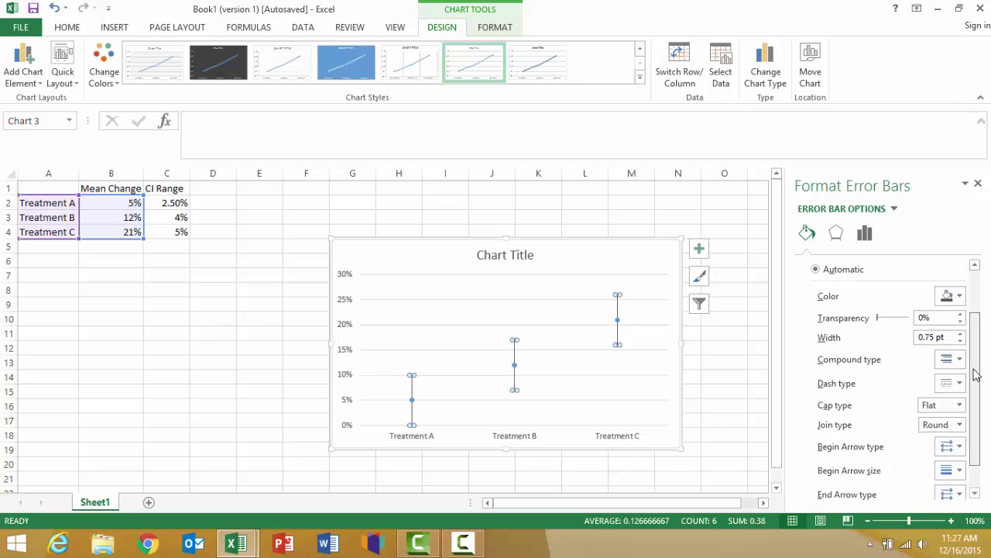
pyautogui.click(866, 234)
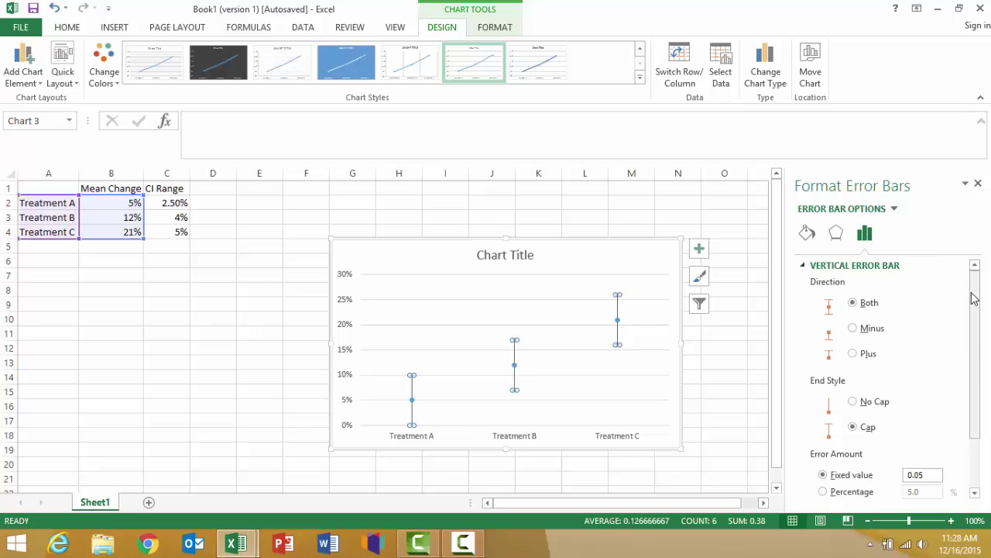
pyautogui.scroll(-3, 974, 297)
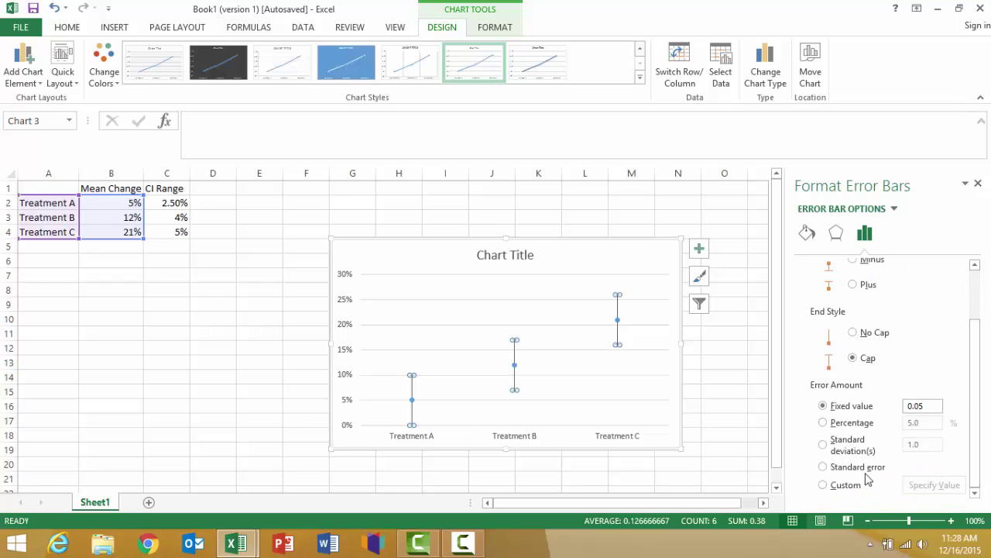
pyautogui.click(823, 485)
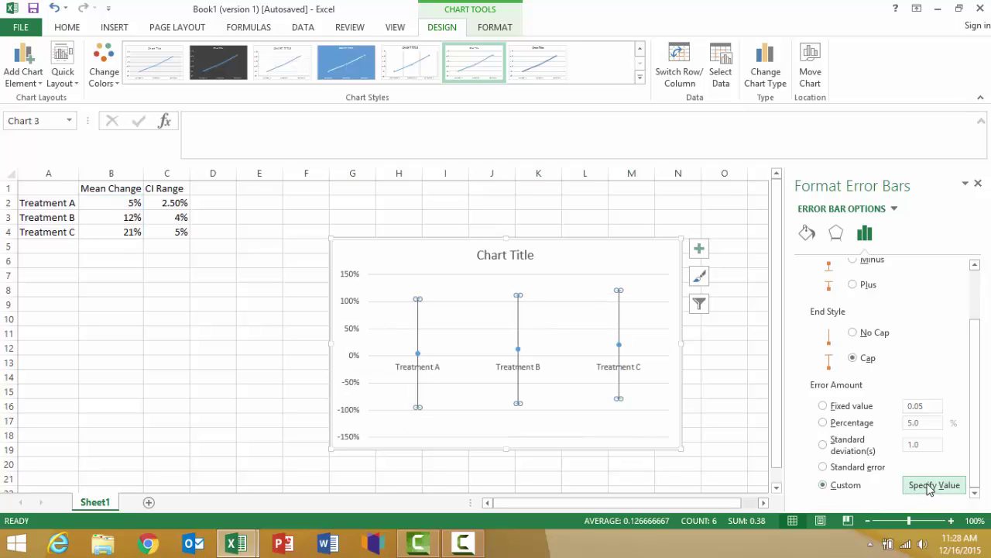
# Step: Set both positive and negative custom error values to the CI Range cells C2:C4
pyautogui.click(932, 485)
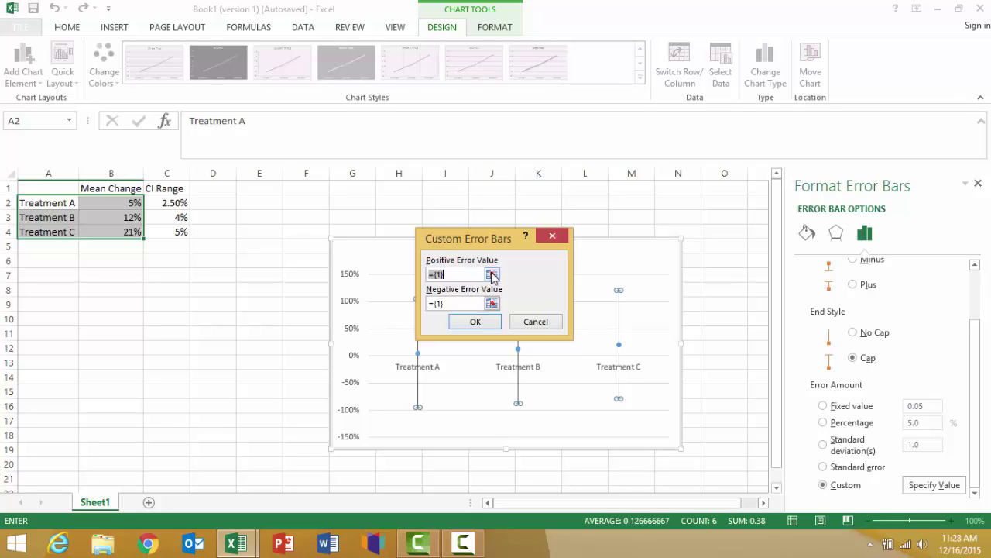
pyautogui.click(492, 275)
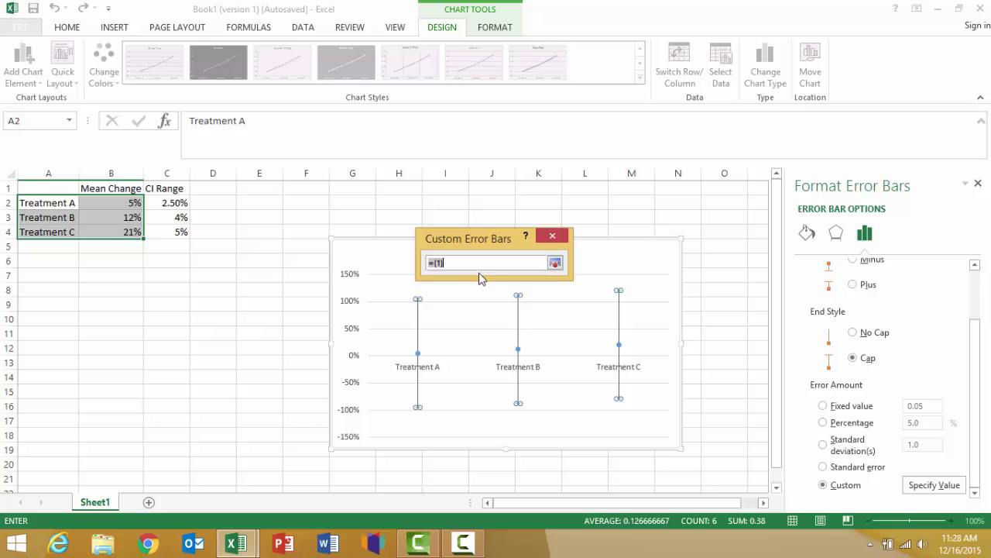
pyautogui.click(180, 203)
pyautogui.moveTo(179, 203); pyautogui.dragTo(186, 233)
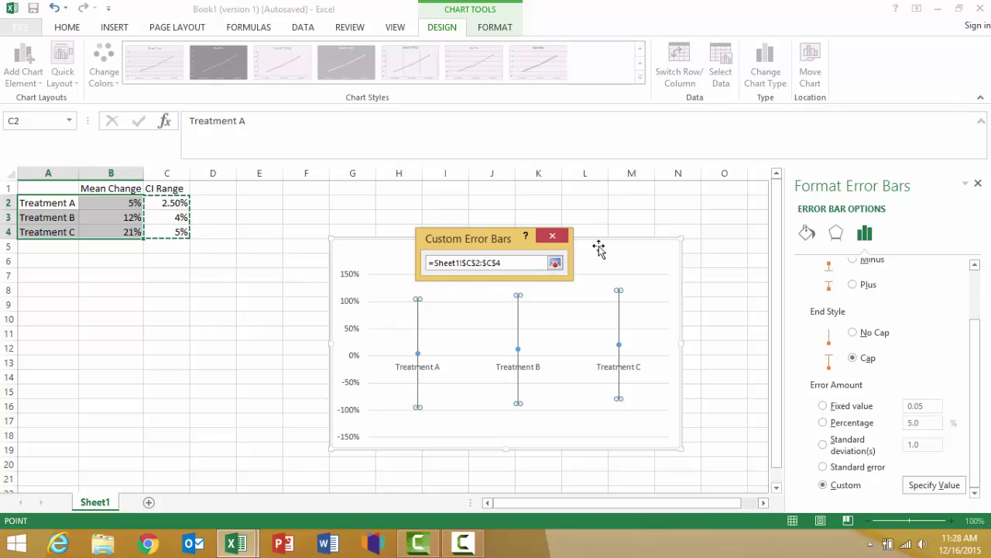
pyautogui.click(557, 264)
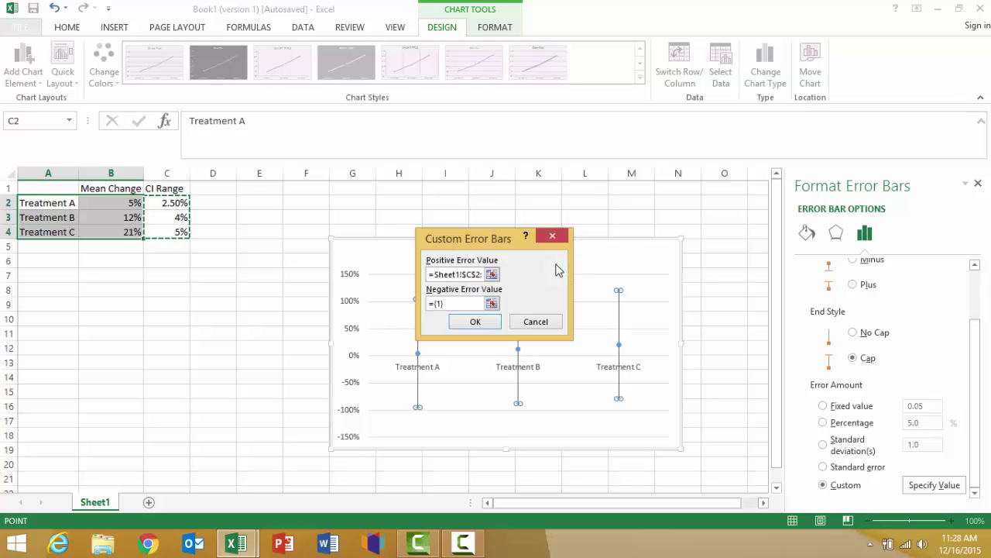
pyautogui.click(492, 304)
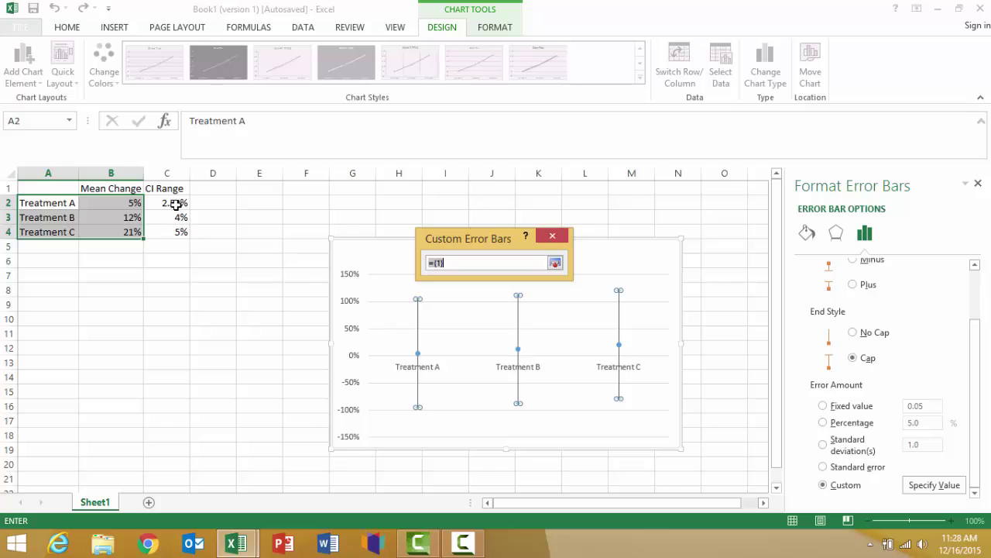
pyautogui.moveTo(176, 203); pyautogui.dragTo(180, 232)
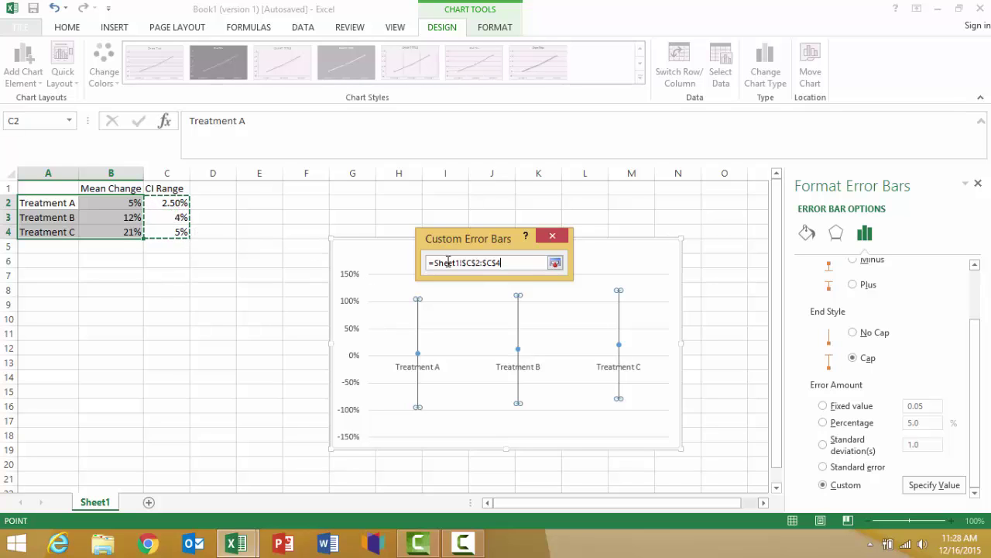
pyautogui.click(554, 263)
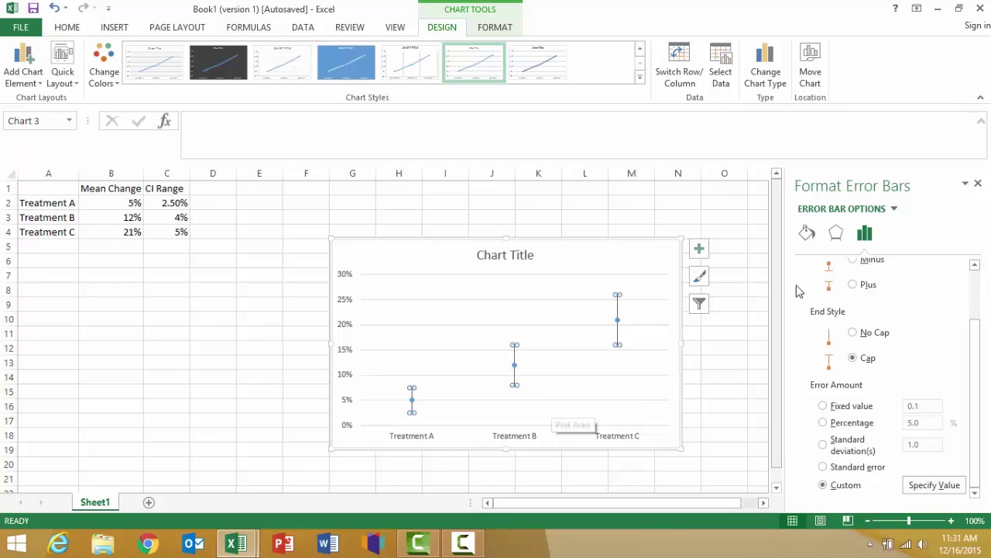
# Step: Colour the error bars grey
pyautogui.click(807, 234)
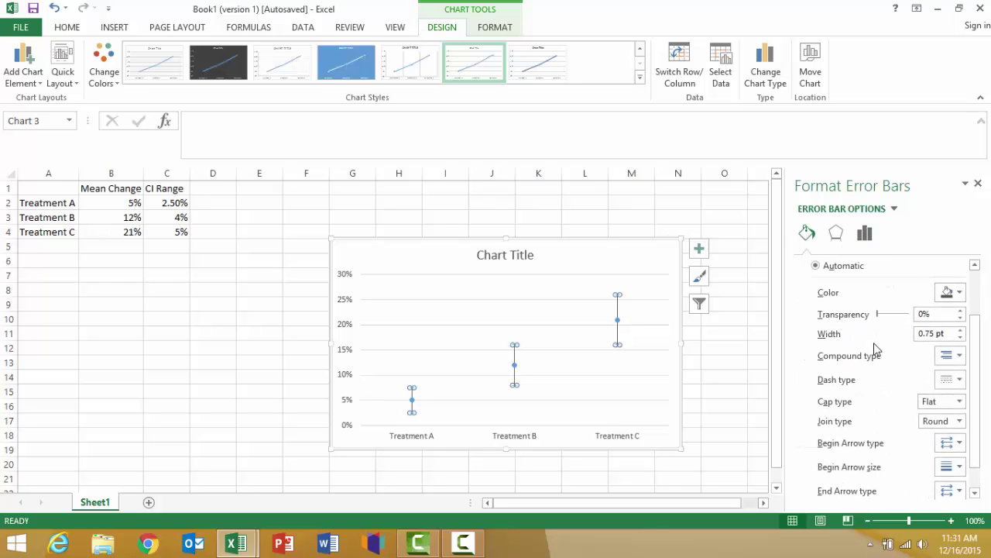
pyautogui.click(960, 293)
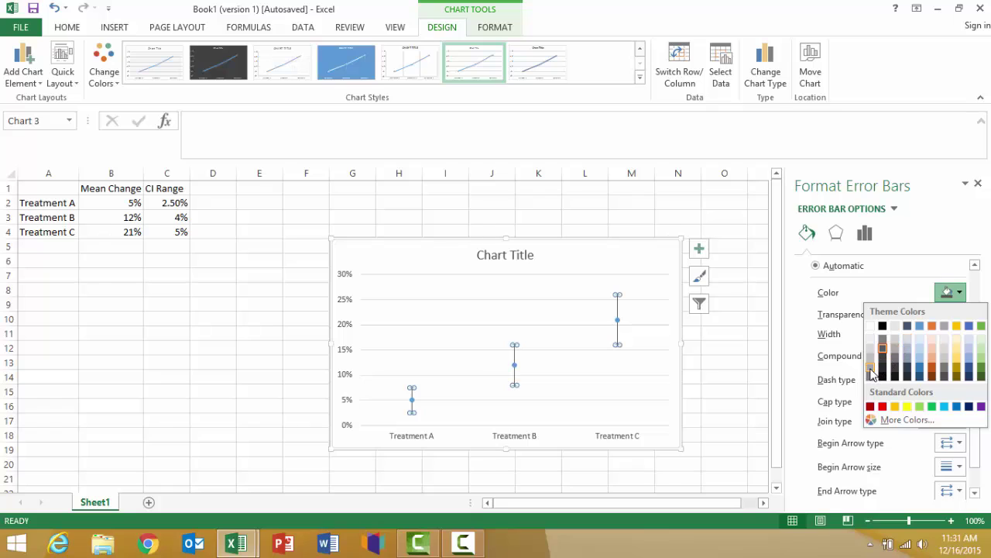
pyautogui.click(870, 370)
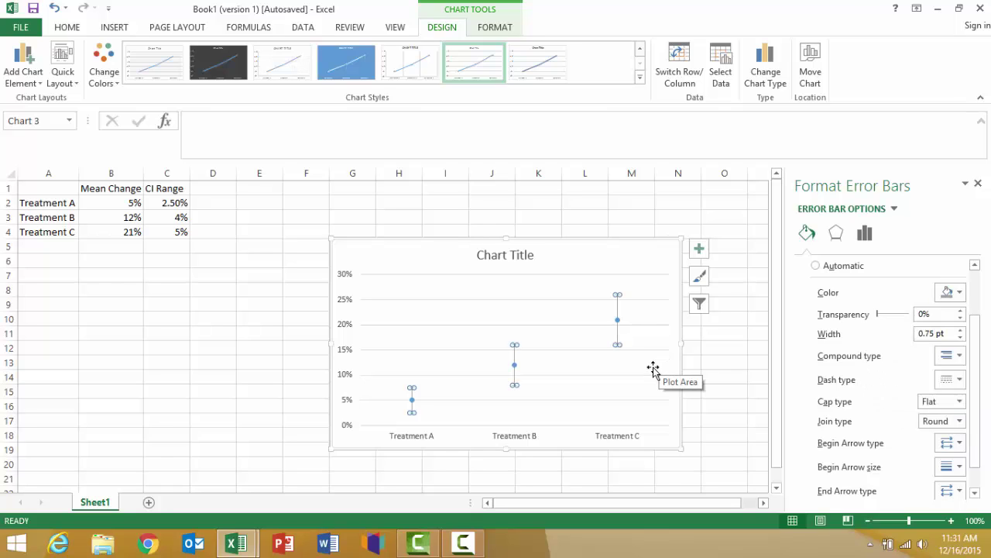
# Step: Give the treatment markers a solid 2.25 pt dark blue outline
pyautogui.click(618, 319)
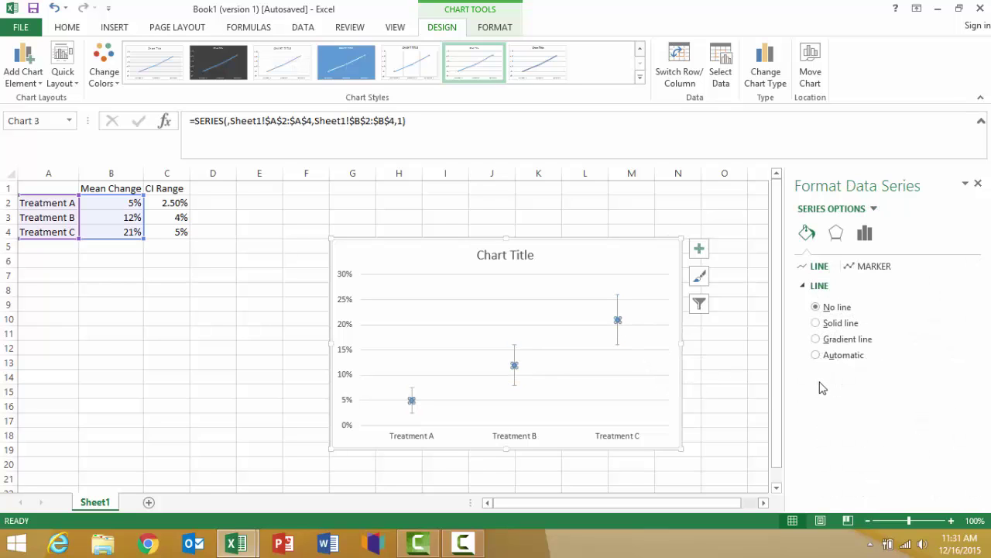
pyautogui.click(870, 267)
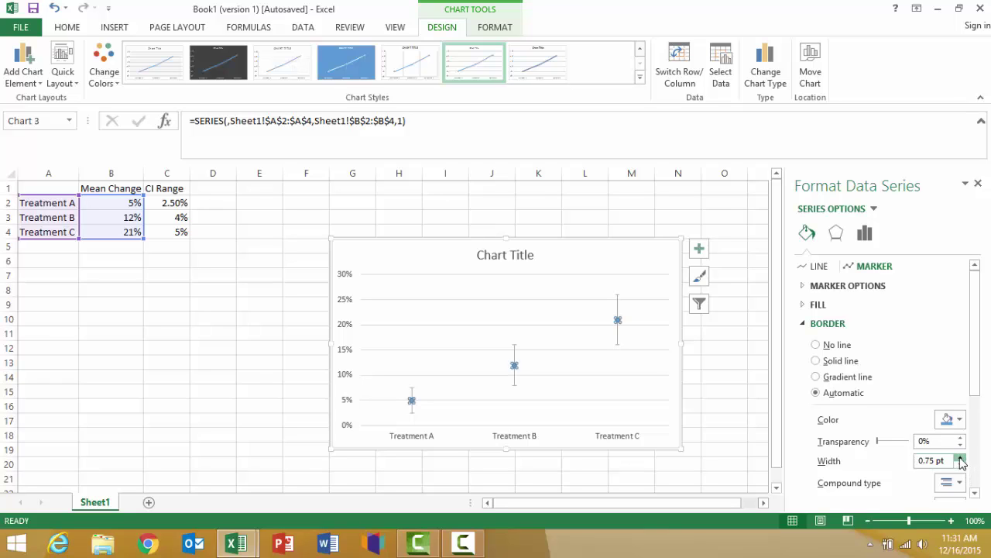
pyautogui.click(960, 459)
pyautogui.click(961, 459)
pyautogui.click(960, 458)
pyautogui.click(961, 419)
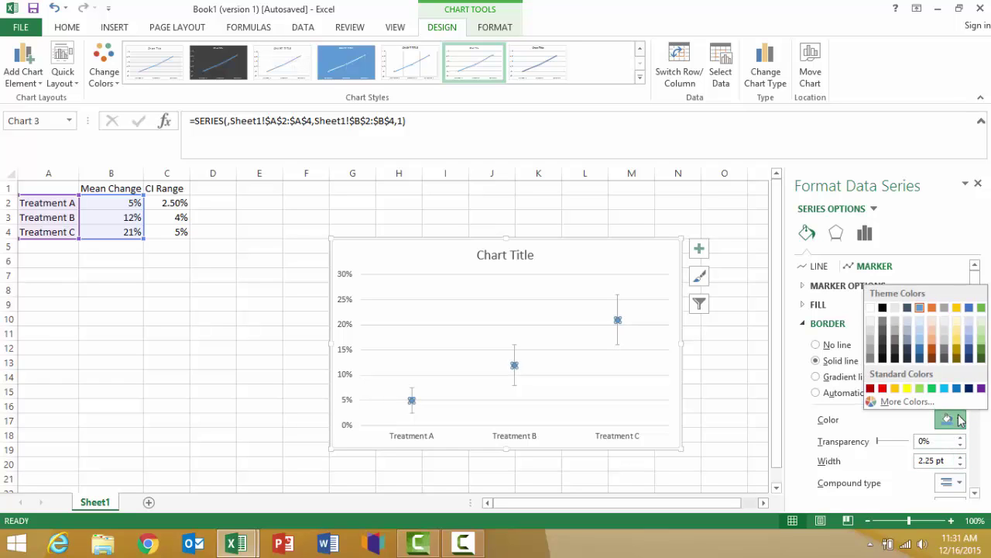
pyautogui.click(921, 359)
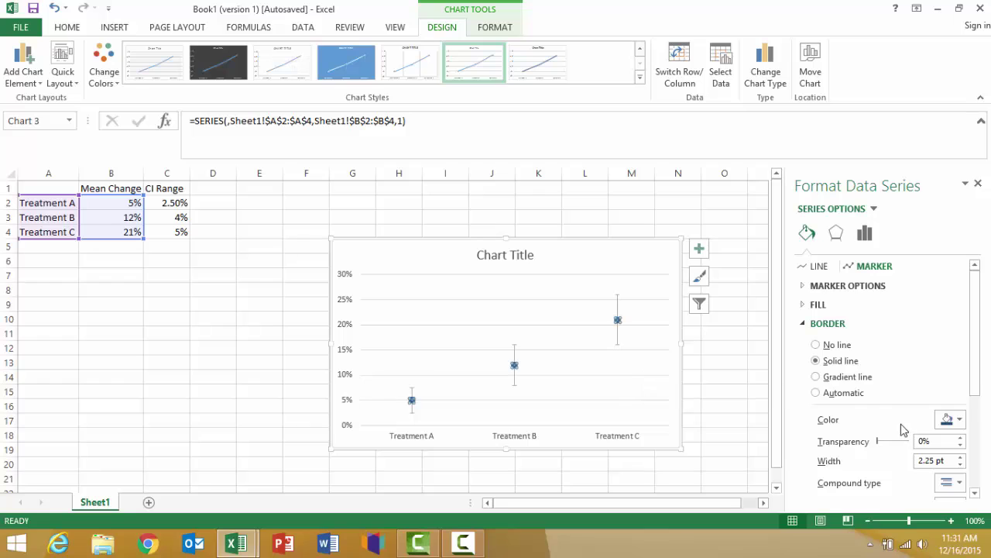
pyautogui.click(883, 285)
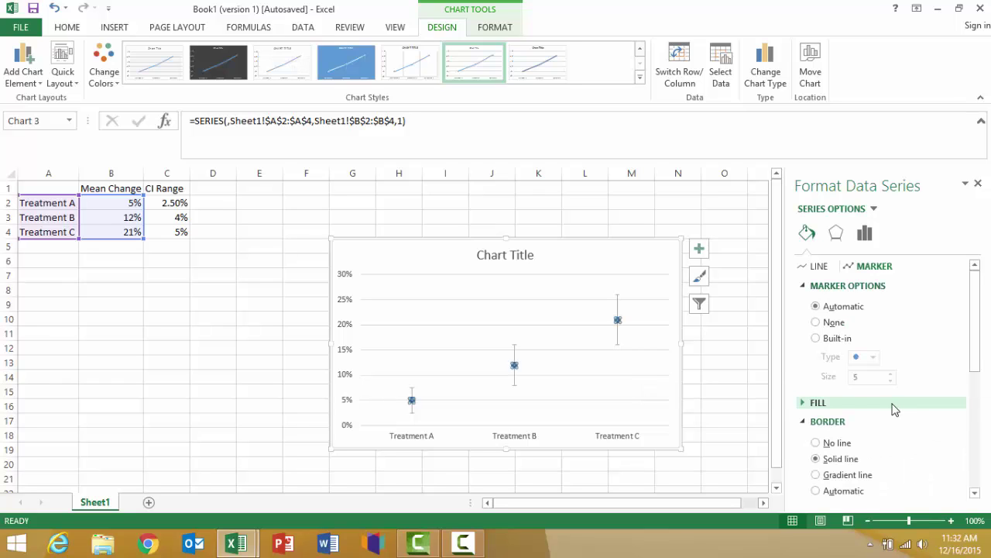
pyautogui.click(40, 83)
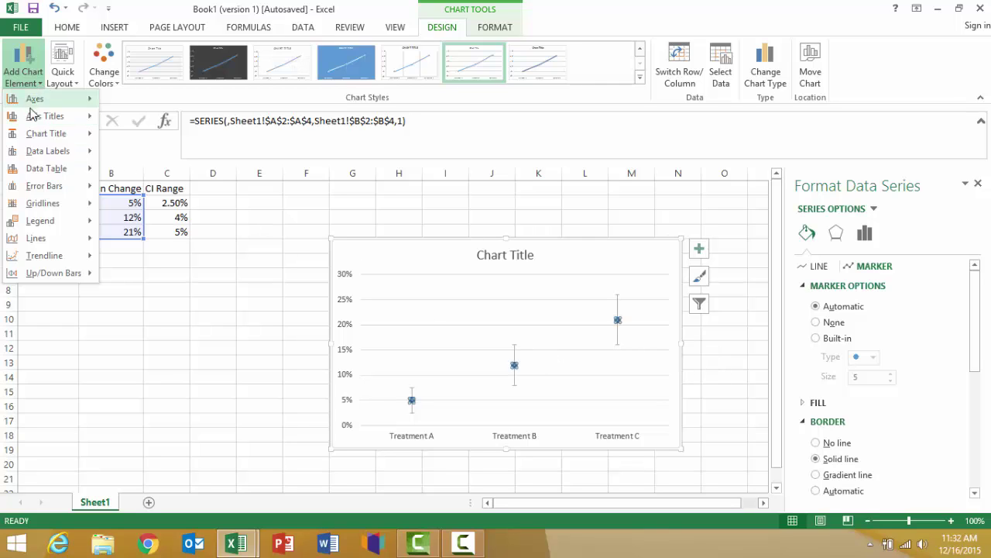
pyautogui.moveTo(48, 151)
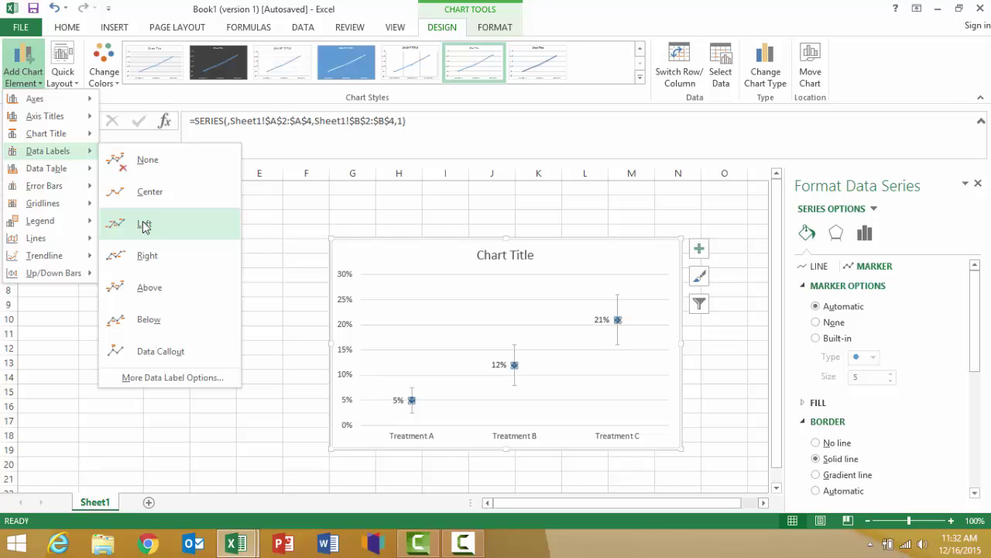
# Step: Add data labels (5%, 12%, 21%) positioned left of each marker
pyautogui.click(143, 225)
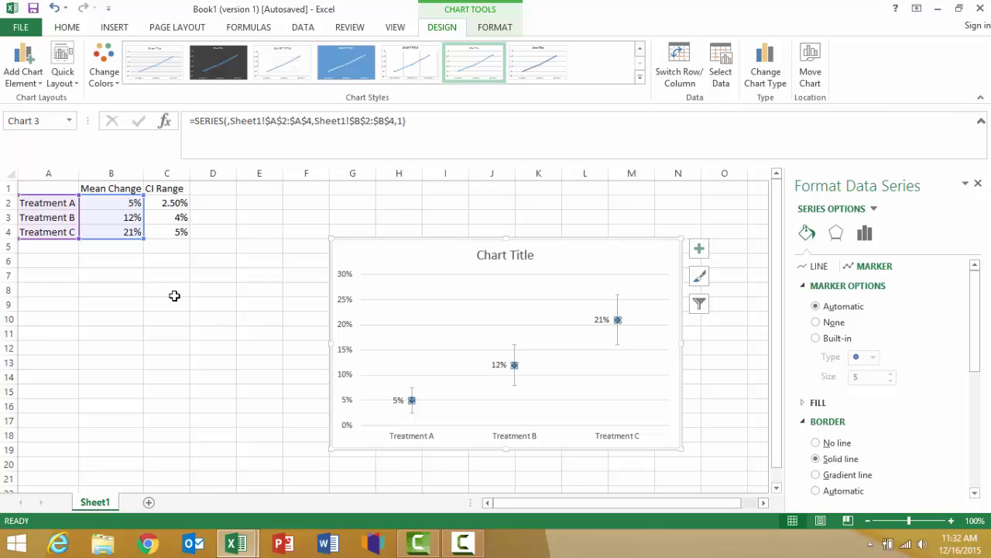
pyautogui.click(597, 326)
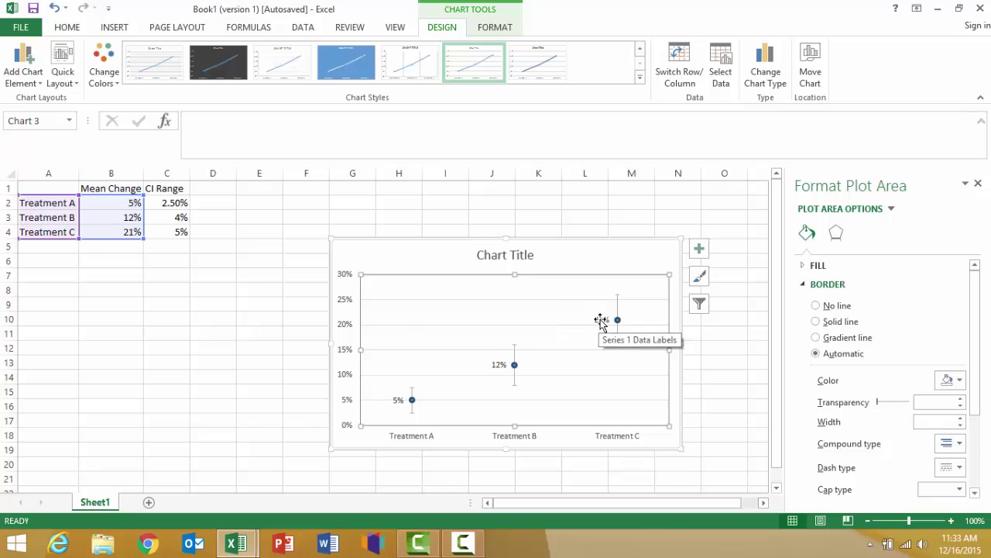
pyautogui.click(601, 321)
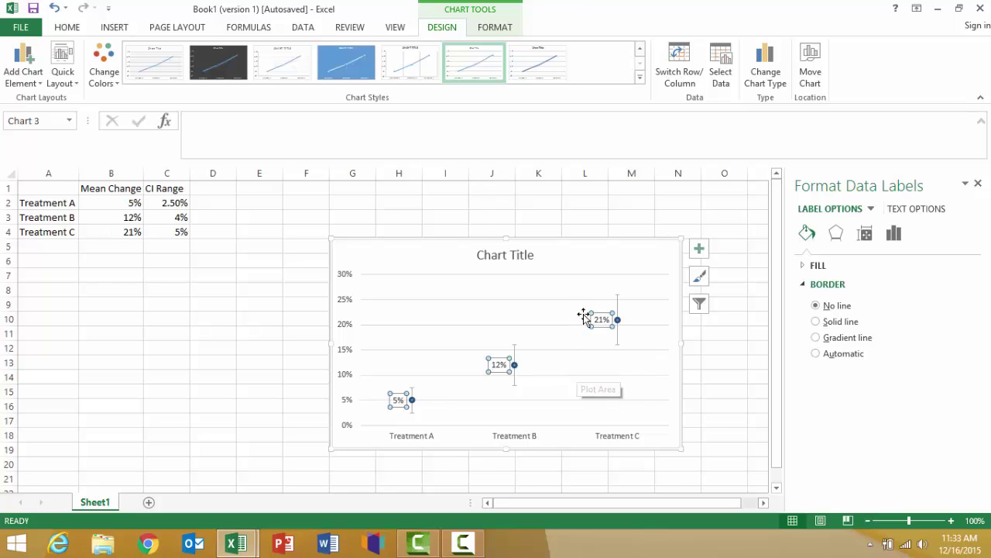
pyautogui.click(624, 290)
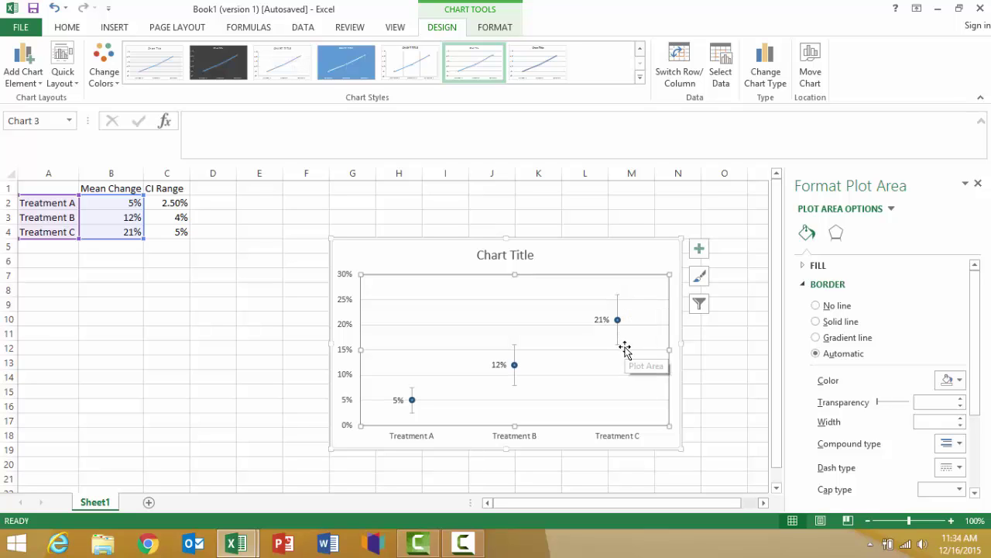
# Step: Select the default 'Chart Title' and enter text-edit mode inside it
pyautogui.click(504, 257)
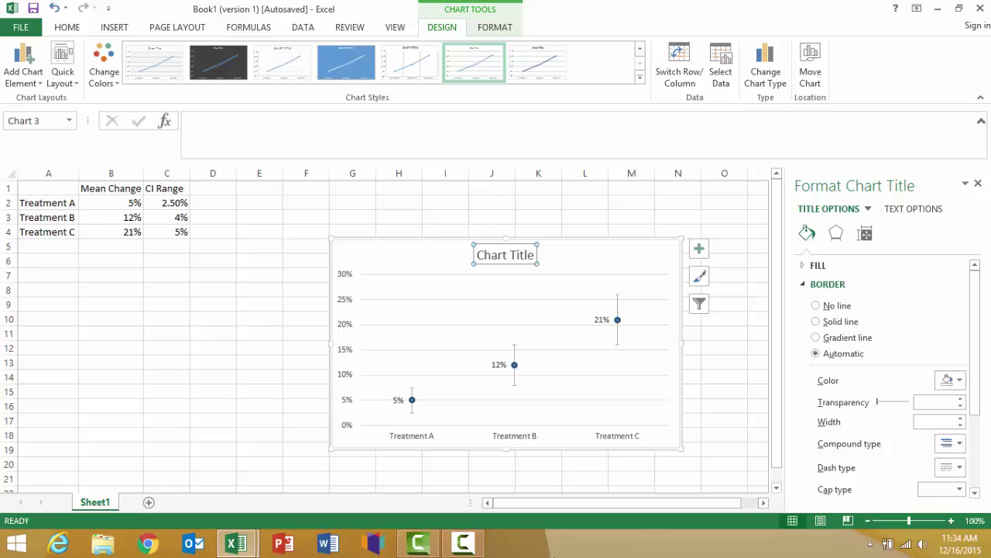
pyautogui.click(489, 255)
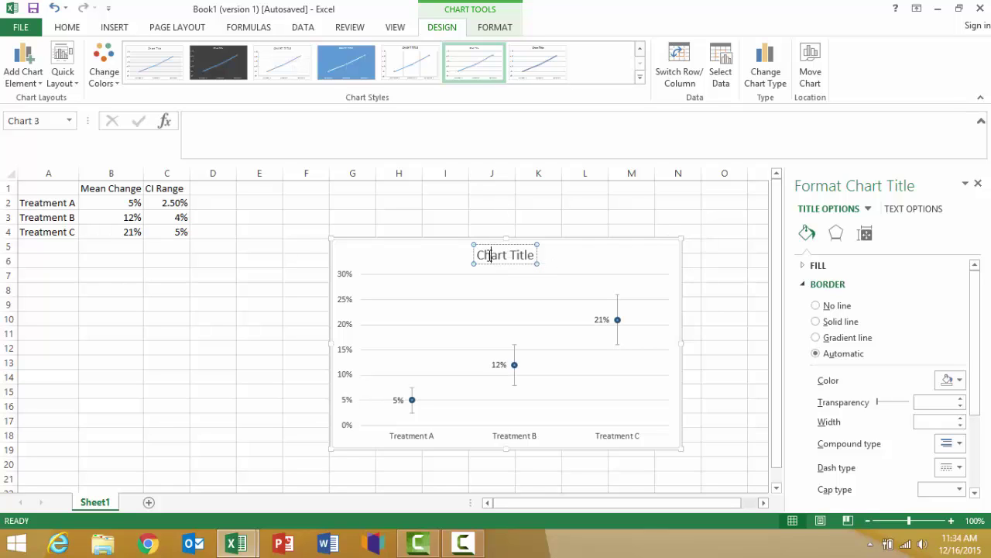